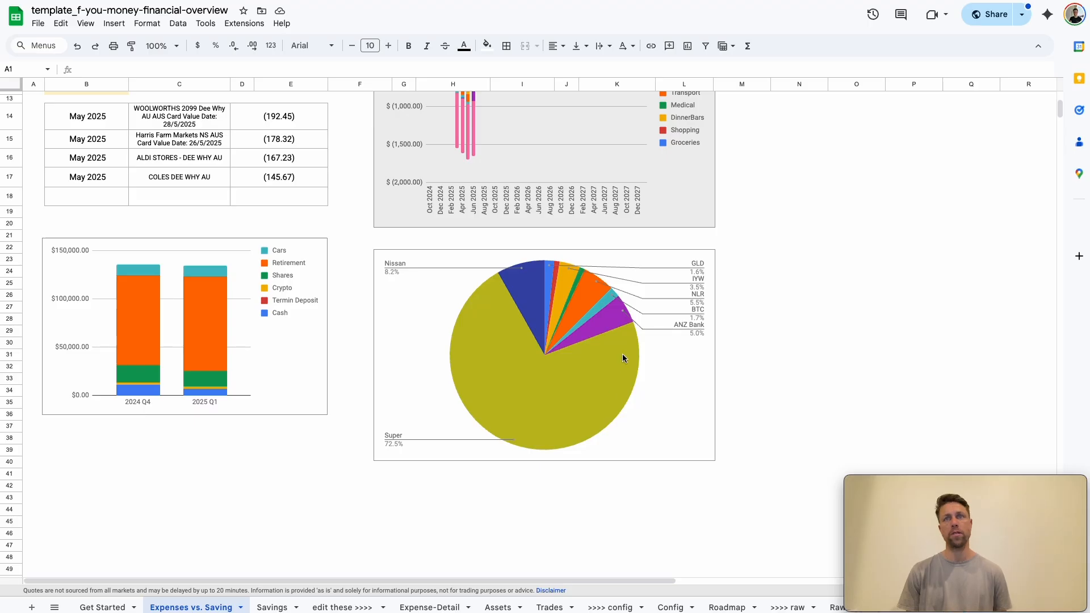
Go to the Assets sheet and open the ExpenseSorted add-on
{"action": "left_click", "coordinate": [565, 271]}
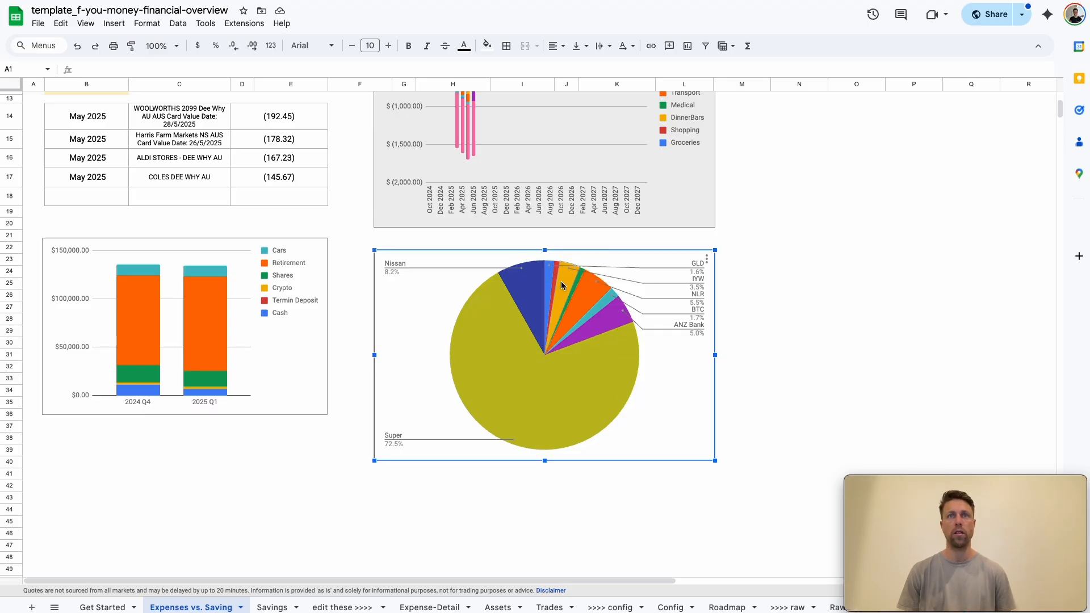
{"action": "mouse_move", "coordinate": [605, 314]}
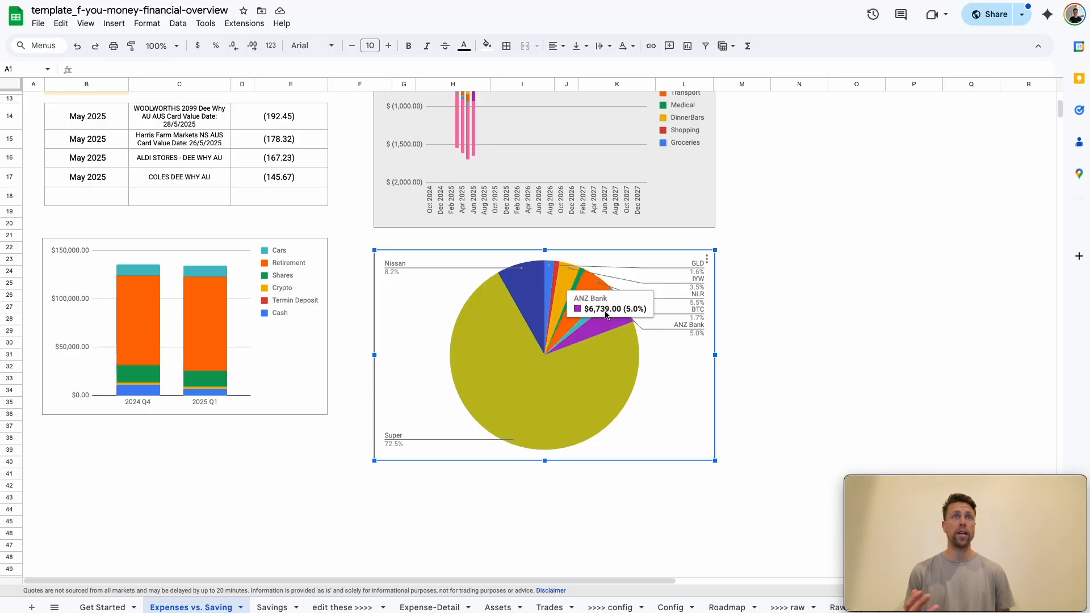
{"action": "left_click", "coordinate": [495, 608]}
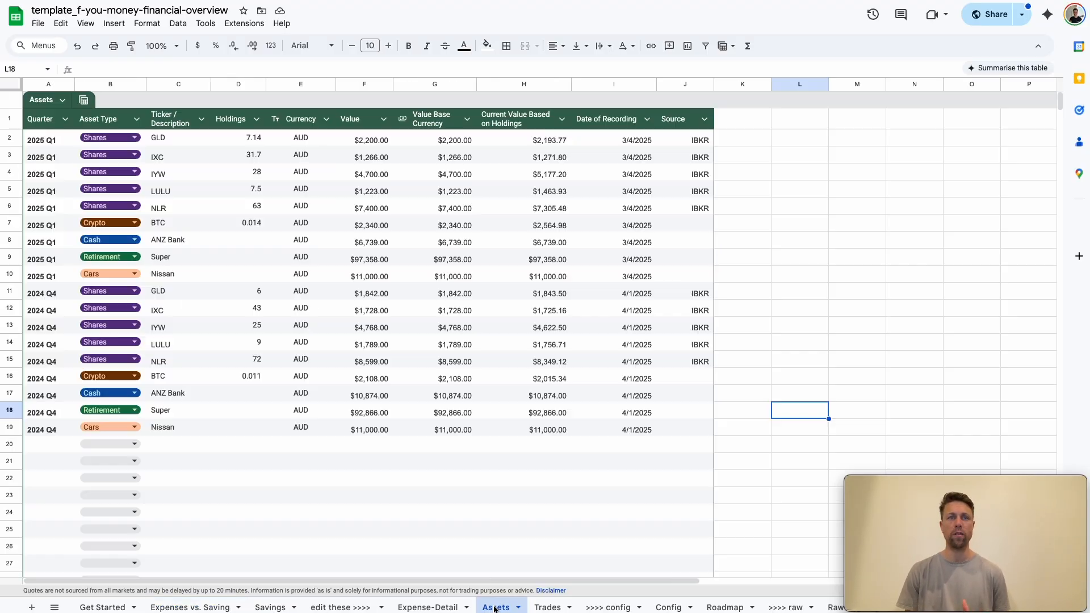
{"action": "left_click", "coordinate": [226, 26]}
{"action": "mouse_move", "coordinate": [264, 152]}
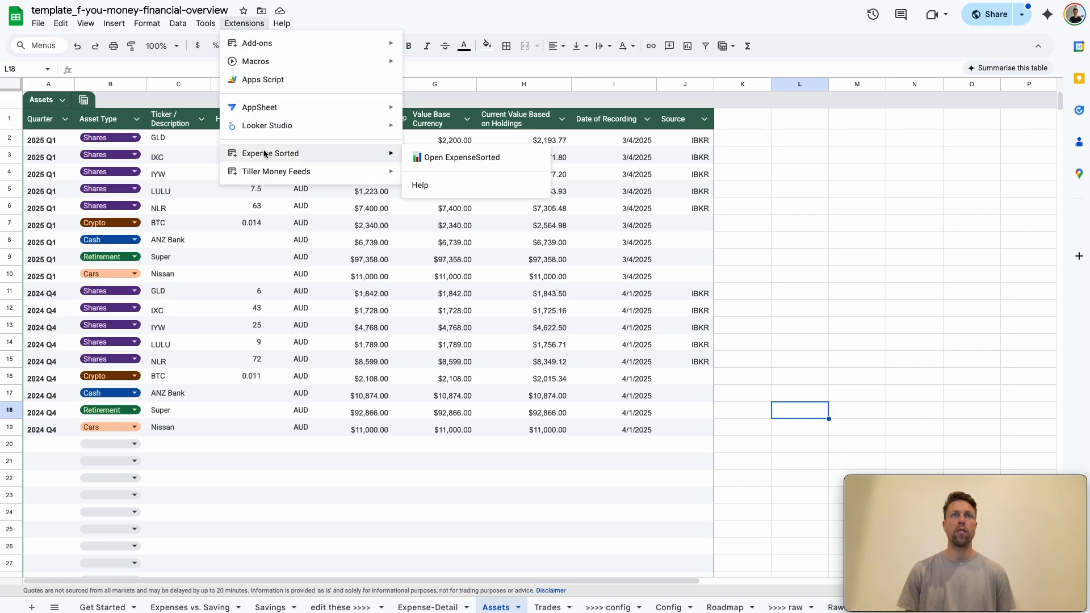
{"action": "left_click", "coordinate": [451, 162]}
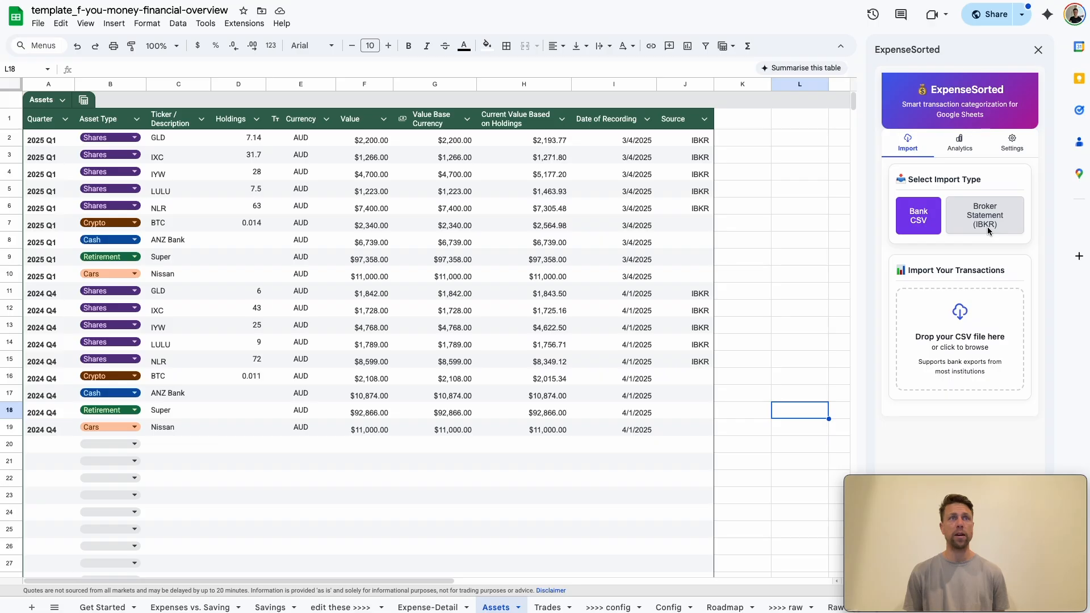
Load ibkr_report.csv as an IBKR broker statement and append its positions to the Assets table
{"action": "left_click", "coordinate": [986, 226]}
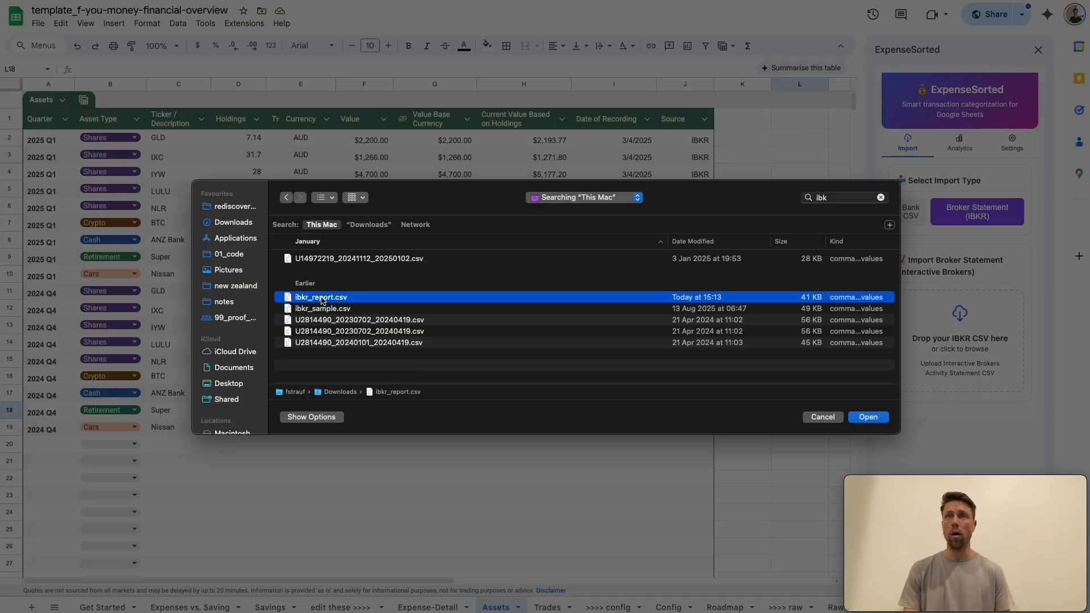
{"action": "double_click", "coordinate": [321, 298]}
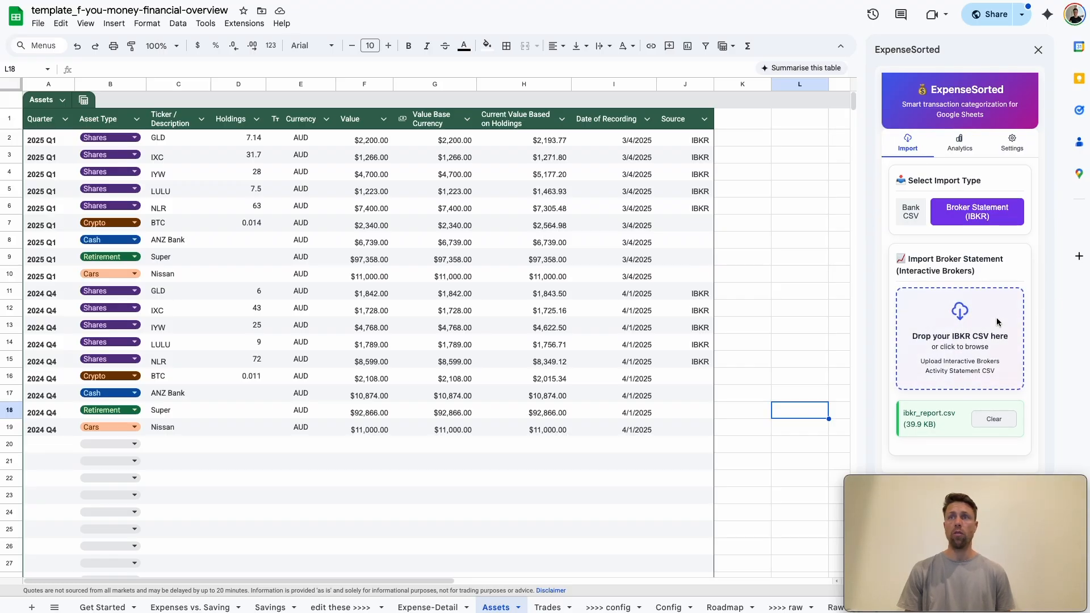
{"action": "scroll", "coordinate": [996, 319], "scroll_direction": "down", "scroll_amount": 10}
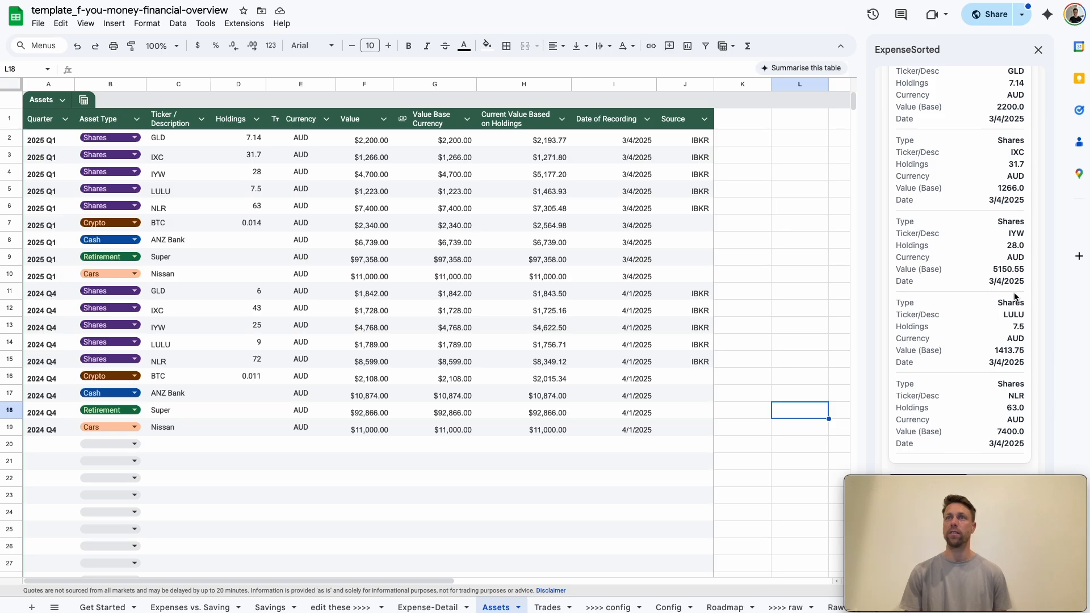
{"action": "scroll", "coordinate": [993, 222], "scroll_direction": "up", "scroll_amount": 5}
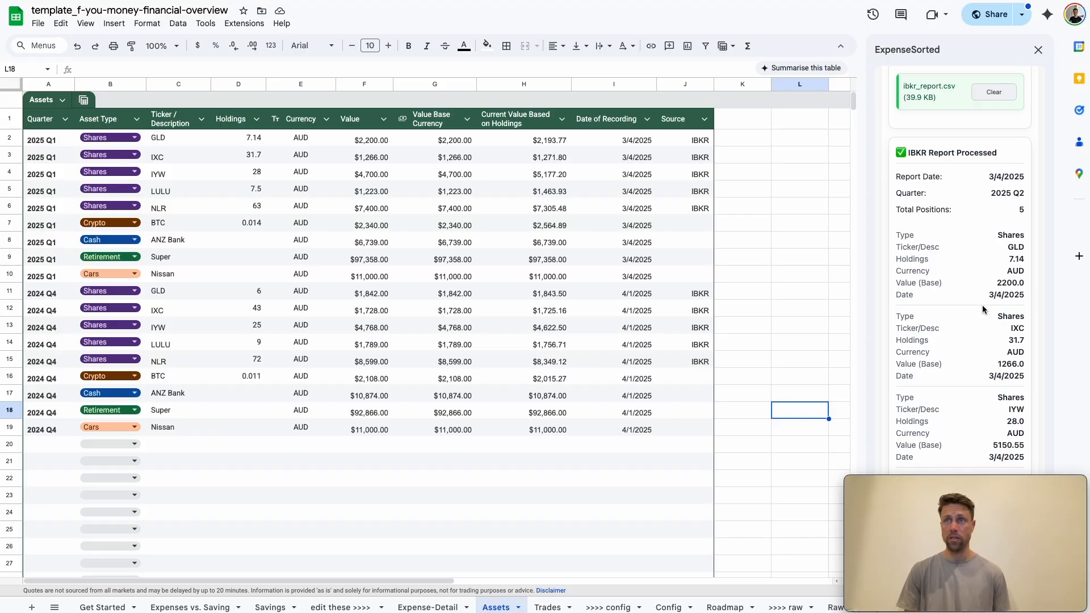
{"action": "scroll", "coordinate": [965, 369], "scroll_direction": "down", "scroll_amount": 4}
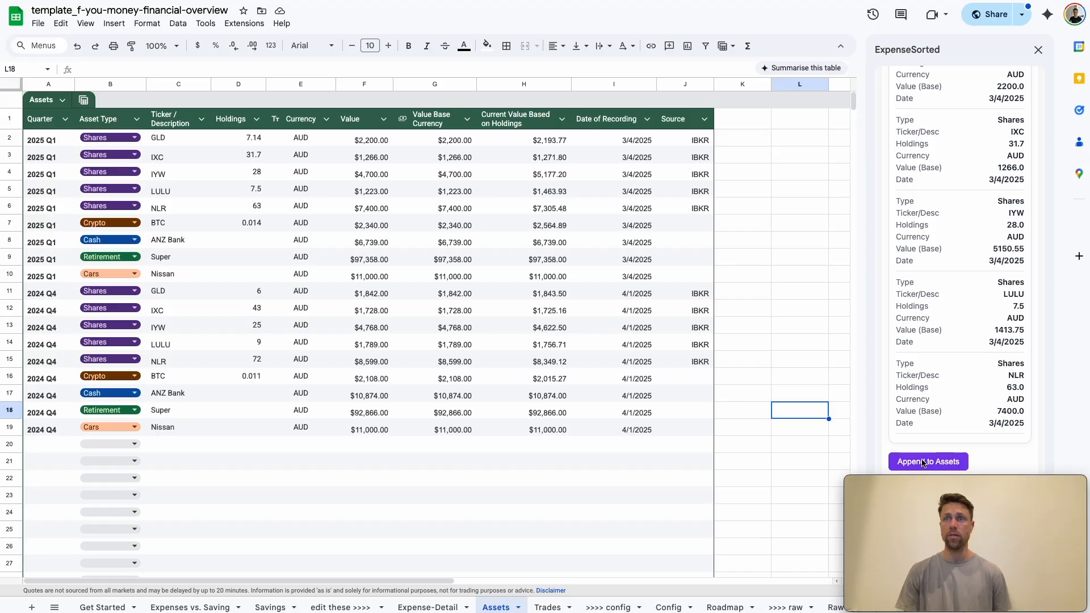
{"action": "left_click", "coordinate": [923, 461]}
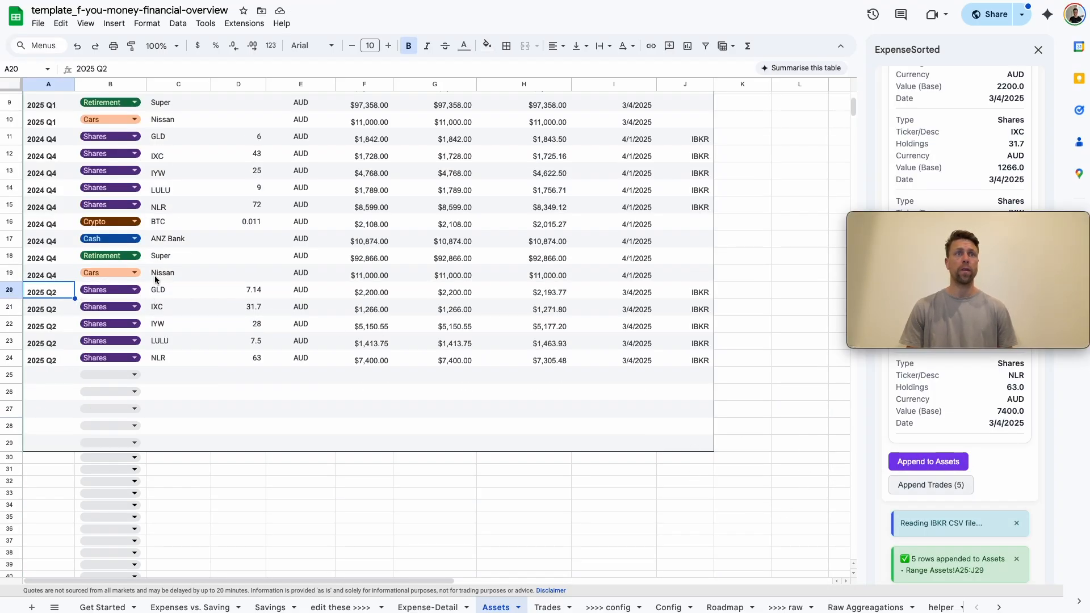
Examine the value, base-currency value and current-value formula in the appended 2025 Q2 GLD row
{"action": "left_click_drag", "start_coordinate": [1033, 233], "coordinate": [1030, 495]}
{"action": "left_click", "coordinate": [208, 292]}
{"action": "key", "text": "Right"}
{"action": "key", "text": "Right"}
{"action": "key", "text": "Right"}
{"action": "key", "text": "Right"}
{"action": "key", "text": "Right"}
{"action": "key", "text": "Left"}
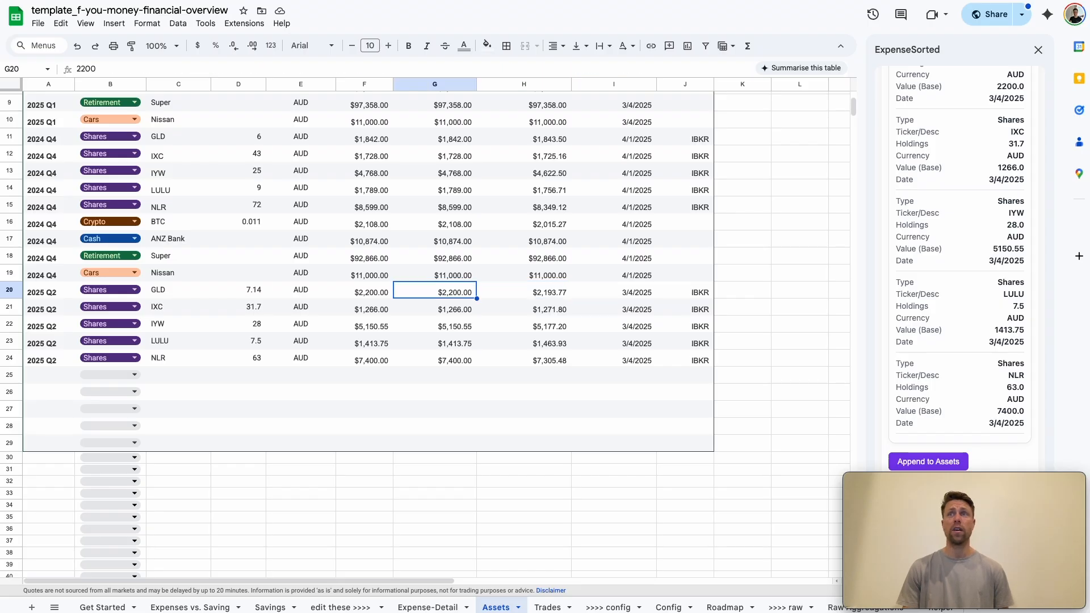
{"action": "key", "text": "Right"}
{"action": "key", "text": "Left"}
{"action": "key", "text": "Left"}
{"action": "key", "text": "Left"}
{"action": "key", "text": "Right"}
{"action": "key", "text": "Right"}
{"action": "key", "text": "Right"}
{"action": "key", "text": "Right"}
{"action": "key", "text": "Left"}
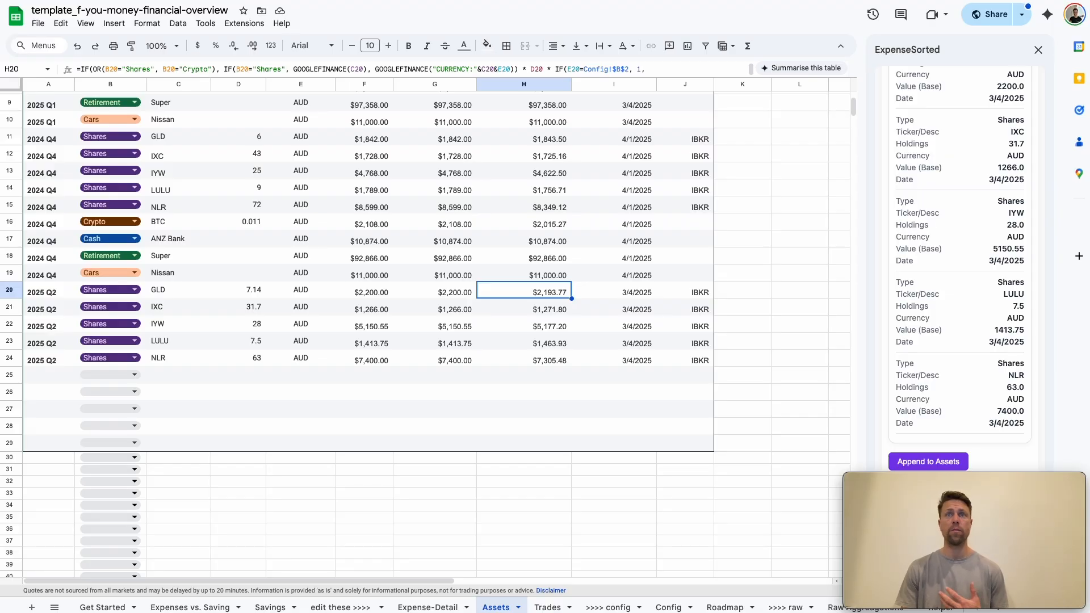
{"action": "key", "text": "Left"}
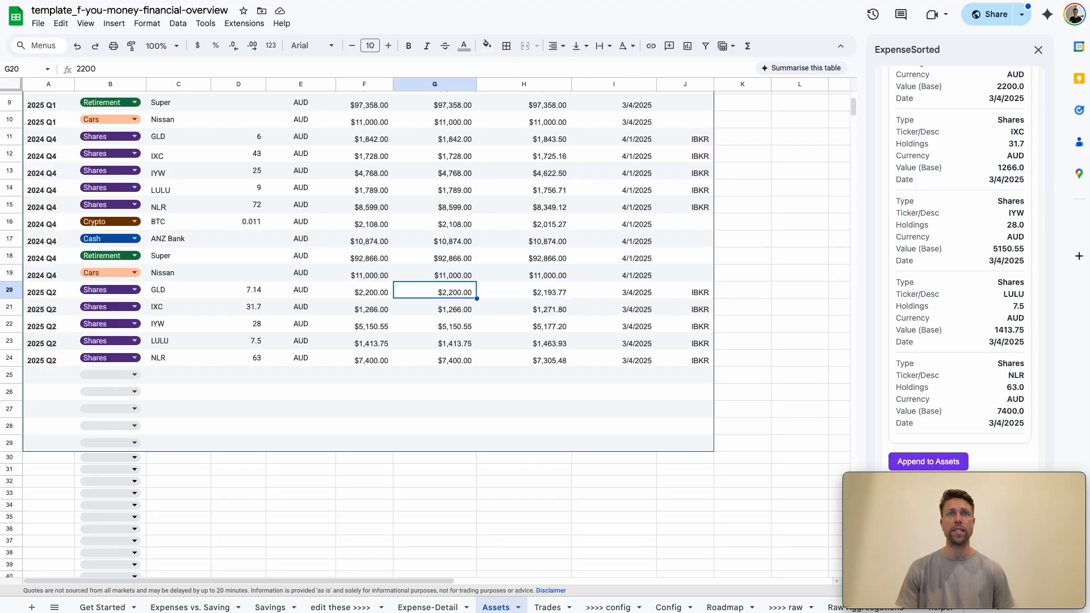
Copy the 2024 Q4 crypto, cash, retirement and cars rows (16 to 19) into the Assets table starting at row 25
{"action": "left_click", "coordinate": [435, 391]}
{"action": "left_click", "coordinate": [43, 225]}
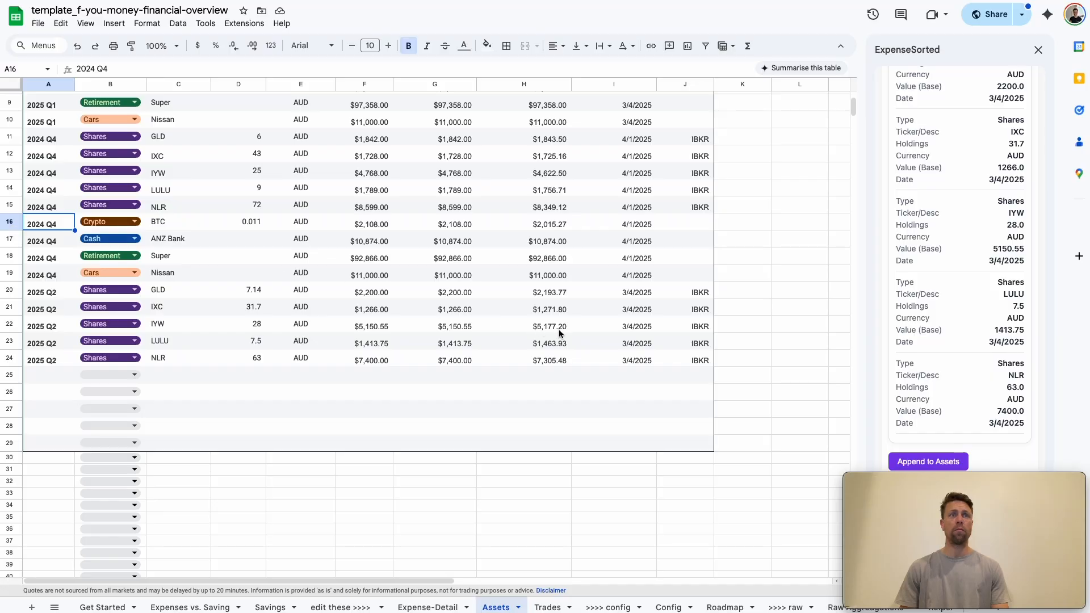
{"action": "left_click", "coordinate": [671, 275], "text": "shift"}
{"action": "key", "text": "ctrl+c"}
{"action": "left_click", "coordinate": [45, 370]}
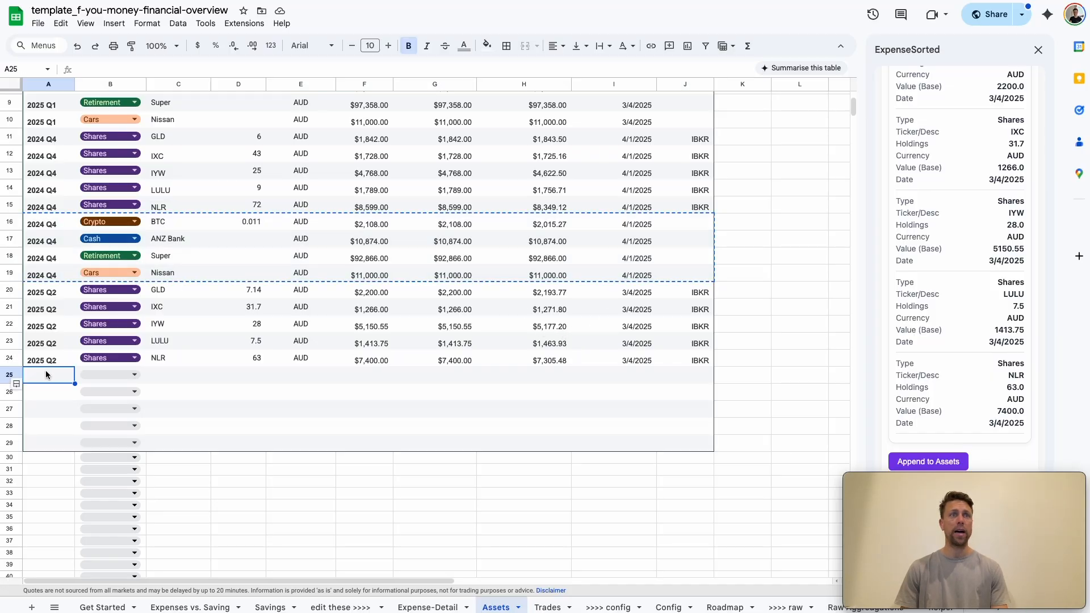
{"action": "key", "text": "ctrl+v"}
Set the BTC holdings in row 25 to 0.02
{"action": "left_click", "coordinate": [174, 379]}
{"action": "key", "text": "Right"}
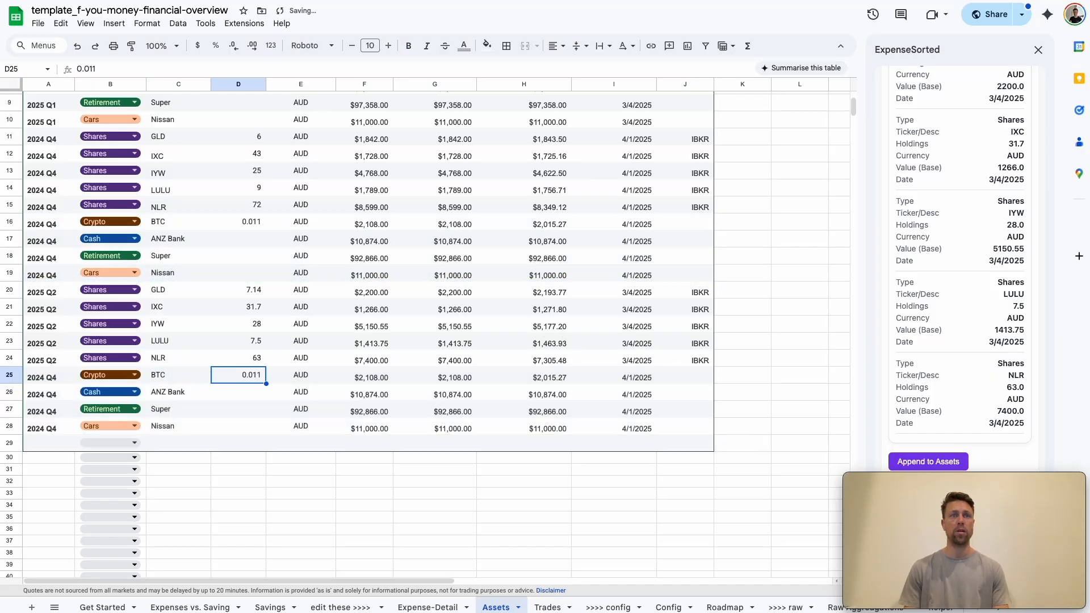
{"action": "key", "text": "Return"}
{"action": "key", "text": "BackSpace"}
{"action": "key", "text": "BackSpace"}
{"action": "type", "text": "2"}
{"action": "key", "text": "Return"}
{"action": "key", "text": "Up"}
Set the BTC value in row 25 to 3600 and copy it into the base-currency value
{"action": "key", "text": "Right"}
{"action": "key", "text": "Right"}
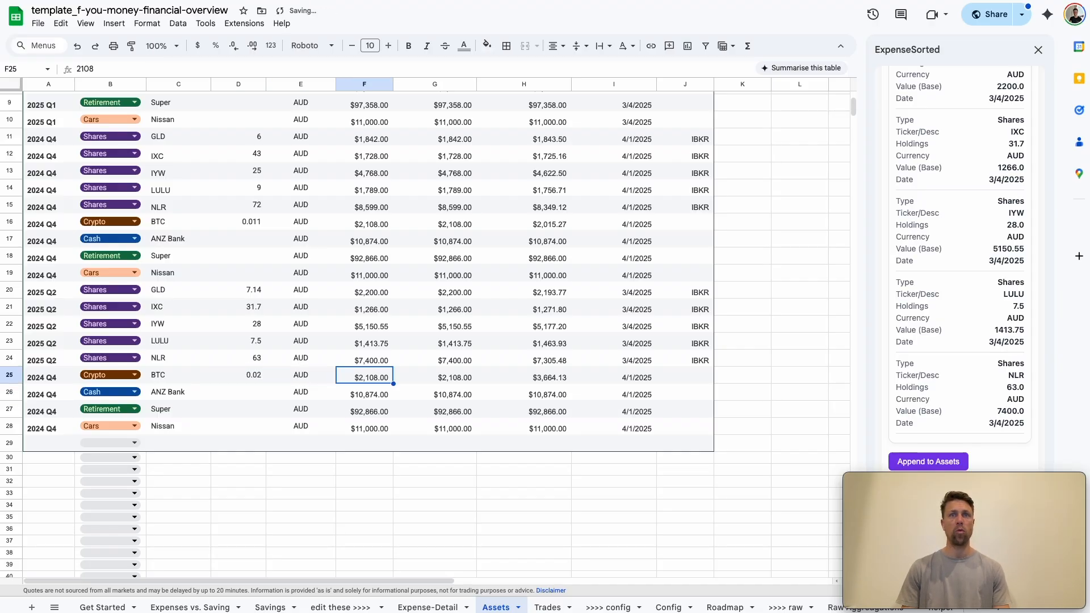
{"action": "key", "text": "Right"}
{"action": "key", "text": "Left"}
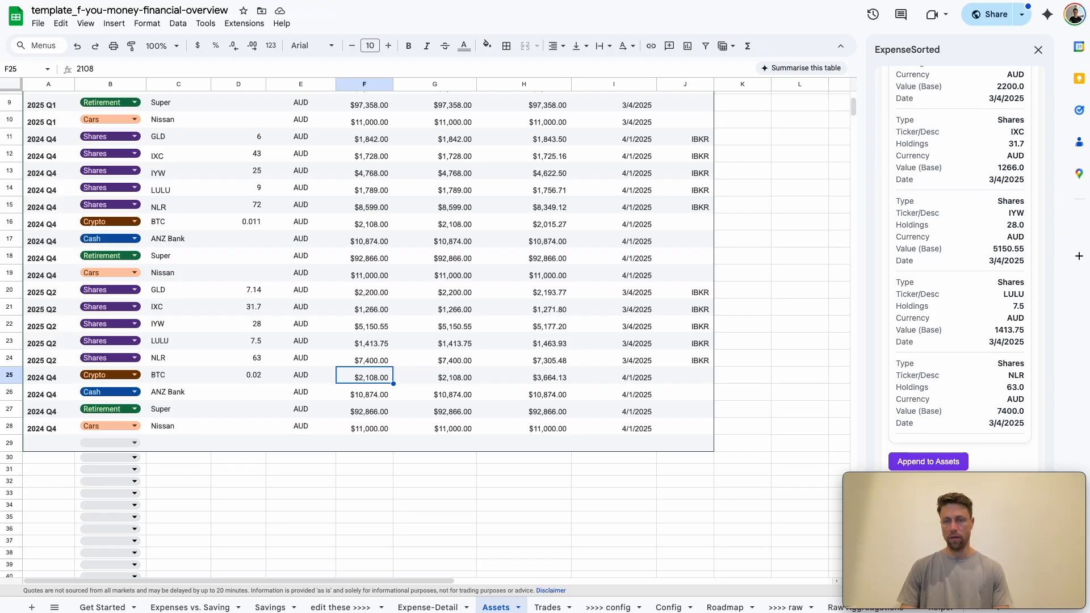
{"action": "type", "text": "3600"}
{"action": "key", "text": "Return"}
{"action": "key", "text": "Up"}
{"action": "key", "text": "ctrl+c"}
{"action": "key", "text": "Right"}
{"action": "key", "text": "ctrl+v"}
{"action": "key", "text": "Right"}
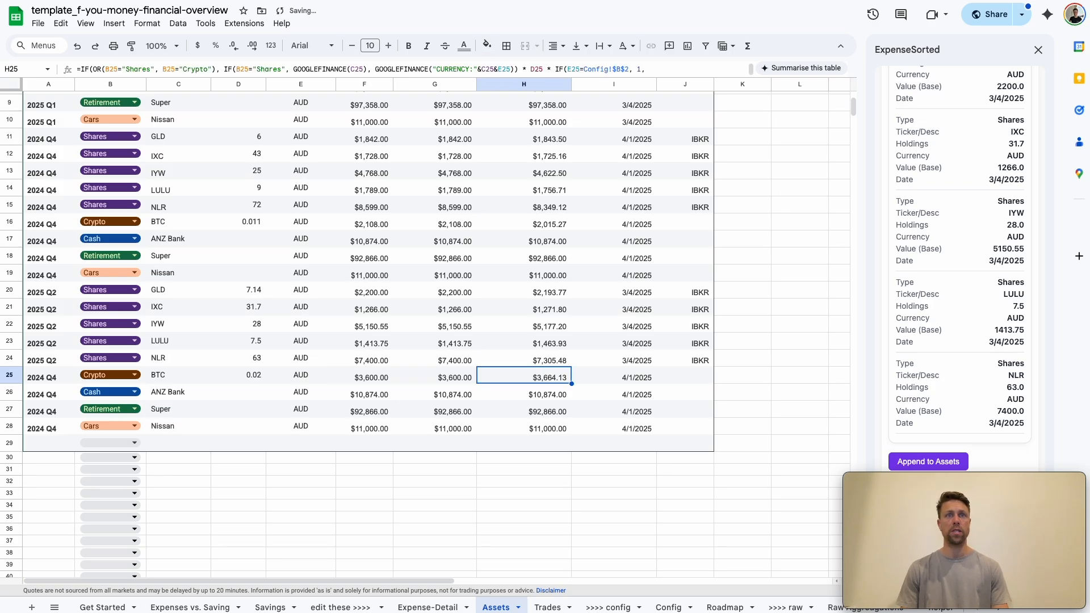
Set the ANZ Bank value in row 26 to 15,000 and copy it into the base-currency value
{"action": "key", "text": "Left"}
{"action": "key", "text": "Left"}
{"action": "key", "text": "Down"}
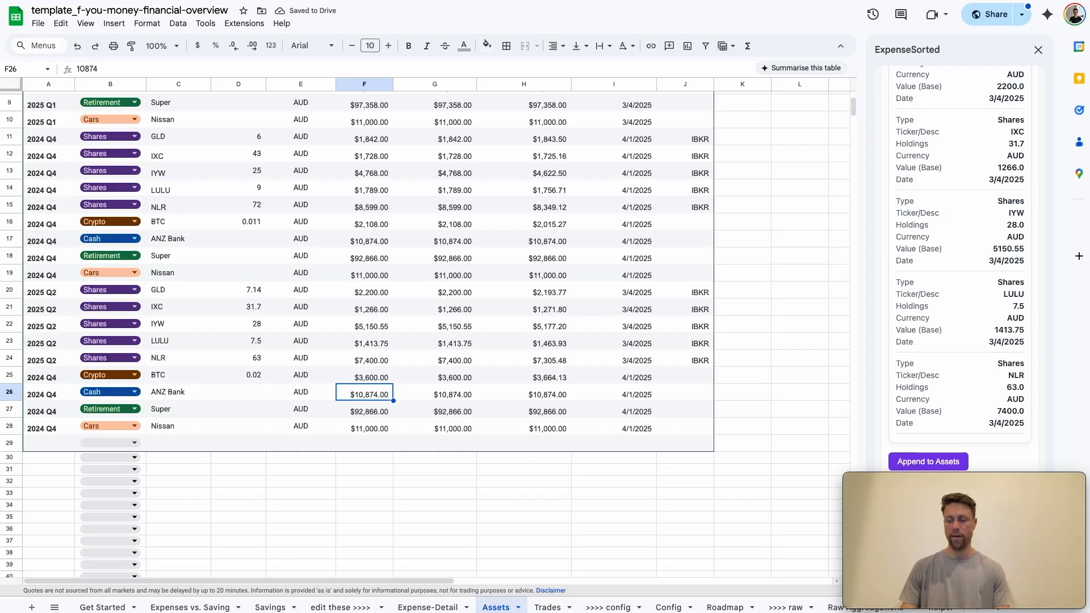
{"action": "type", "text": "15,000"}
{"action": "key", "text": "Return"}
{"action": "key", "text": "Up"}
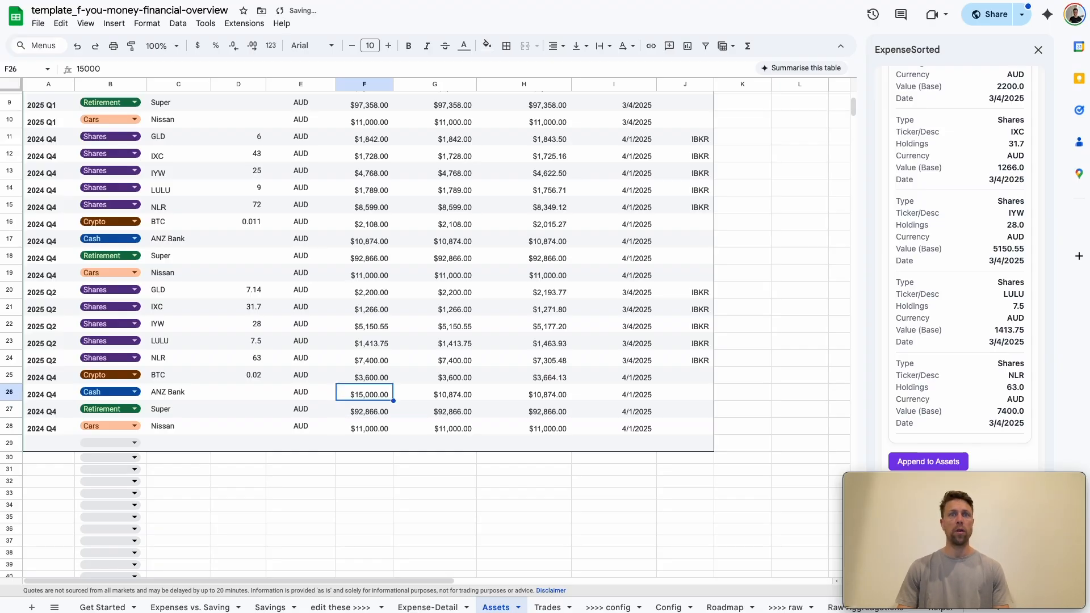
{"action": "key", "text": "ctrl+c"}
{"action": "key", "text": "Right"}
{"action": "key", "text": "ctrl+v"}
{"action": "key", "text": "Down"}
{"action": "key", "text": "Up"}
{"action": "key", "text": "Left"}
{"action": "key", "text": "Left"}
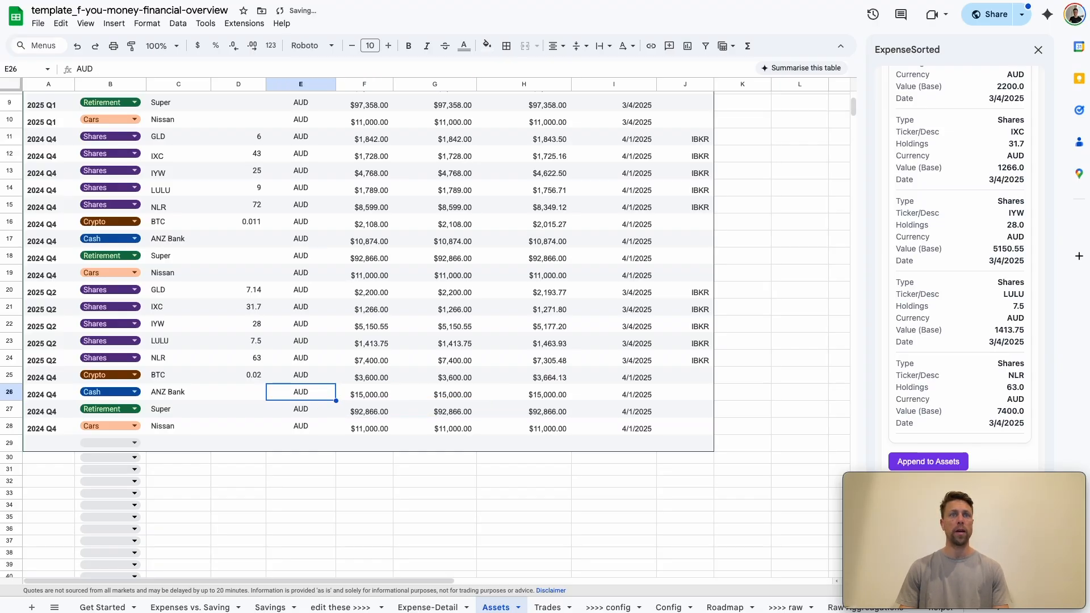
Set the Super value in row 27 to 94011 and its base-currency value to 94010
{"action": "key", "text": "Right"}
{"action": "key", "text": "Down"}
{"action": "type", "text": "34"}
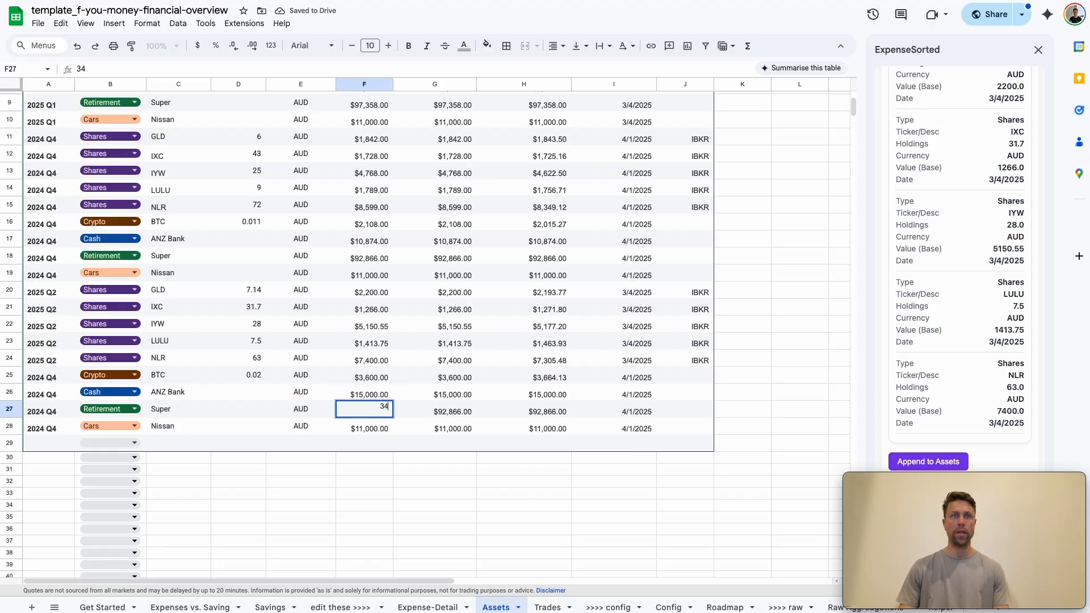
{"action": "type", "text": "9401010"}
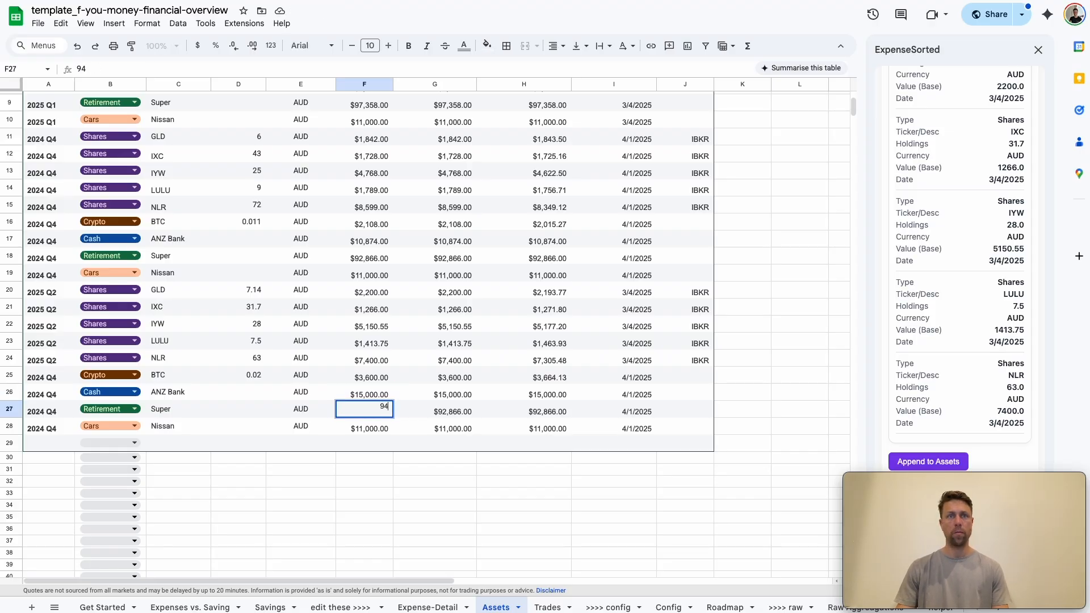
{"action": "key", "text": "BackSpace"}
{"action": "key", "text": "Return"}
{"action": "key", "text": "Return"}
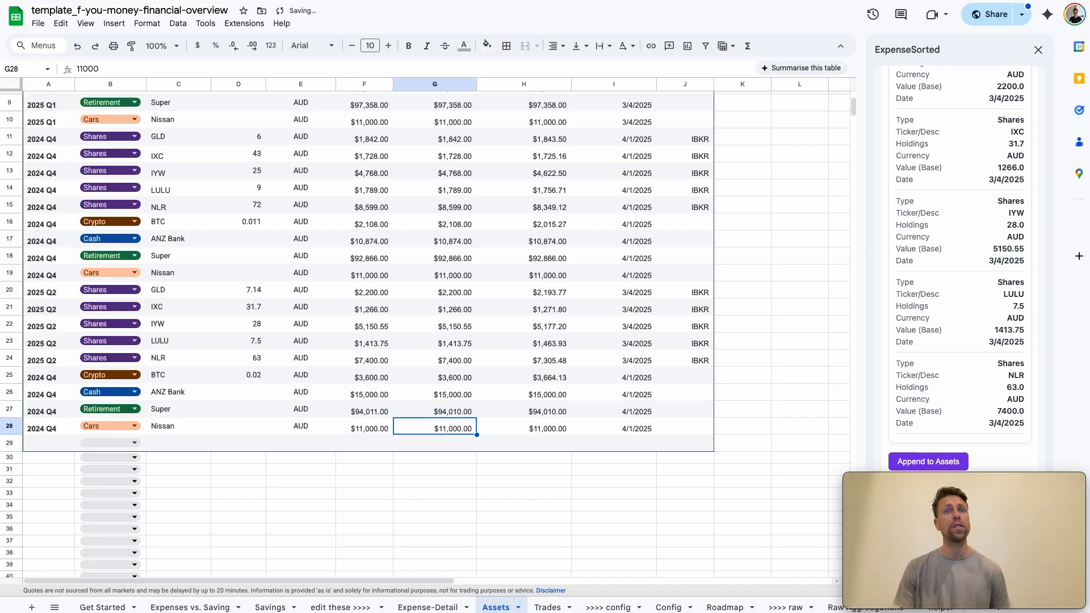
{"action": "left_click", "coordinate": [364, 427]}
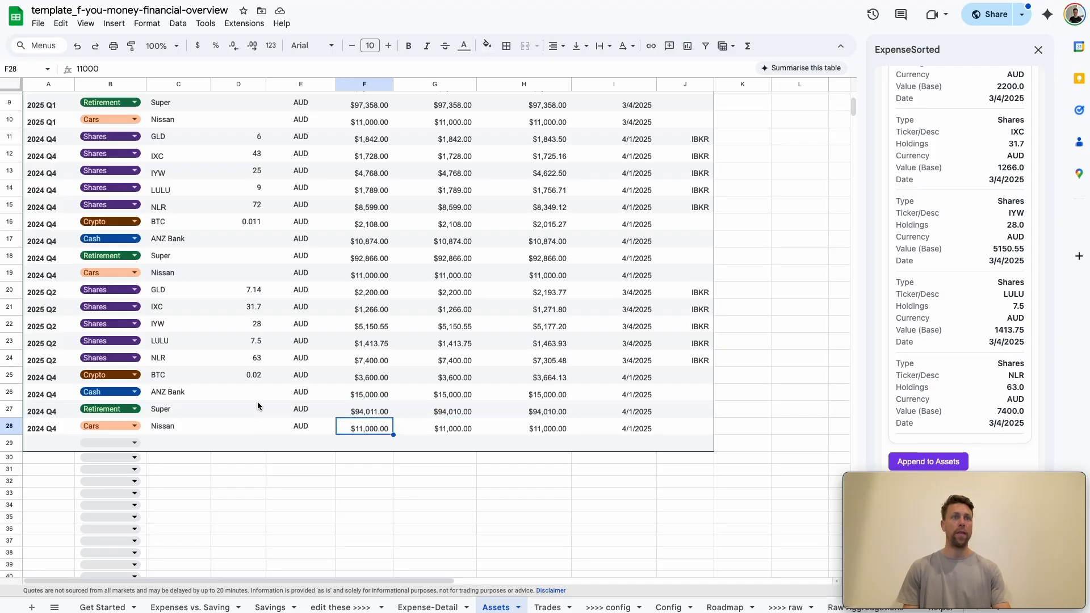
Change the quarter of the four copied rows (25 to 28) to 2025 Q2 by copying it from row 24
{"action": "left_click", "coordinate": [41, 359]}
{"action": "key", "text": "ctrl+c"}
{"action": "left_click", "coordinate": [40, 374]}
{"action": "key", "text": "ctrl+v"}
{"action": "key", "text": "Down"}
{"action": "key", "text": "ctrl+v"}
{"action": "key", "text": "Down"}
{"action": "key", "text": "ctrl+v"}
{"action": "key", "text": "Down"}
{"action": "key", "text": "ctrl+v"}
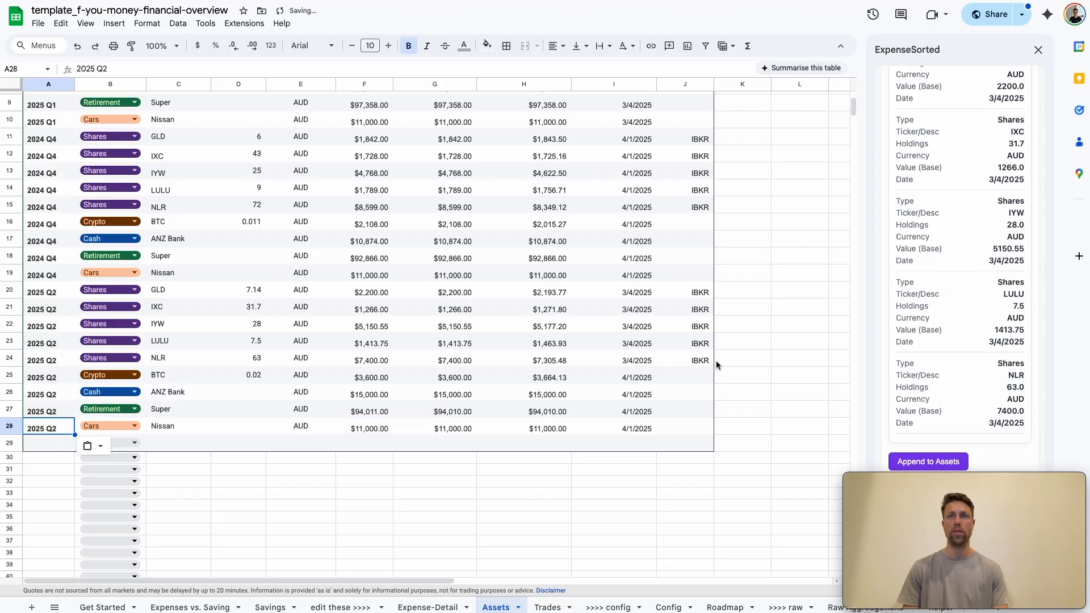
{"action": "left_click", "coordinate": [619, 361]}
Add 2025 Q2 as a new quarter in row 7 of the Savings sheet's table
{"action": "left_click", "coordinate": [263, 607]}
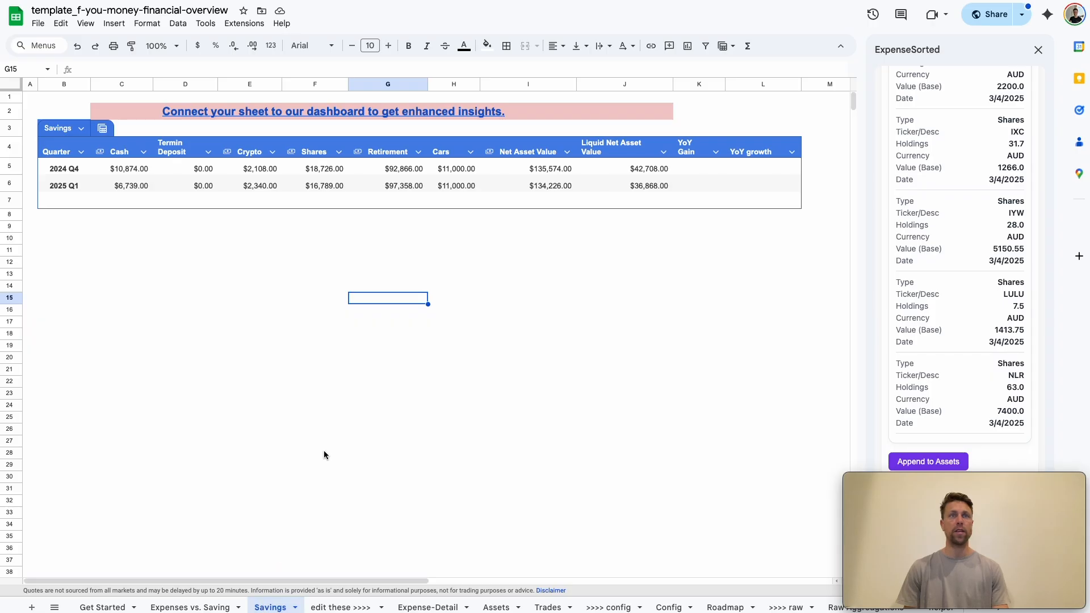
{"action": "left_click", "coordinate": [61, 188]}
{"action": "key", "text": "Down"}
{"action": "type", "text": "2025 Q2"}
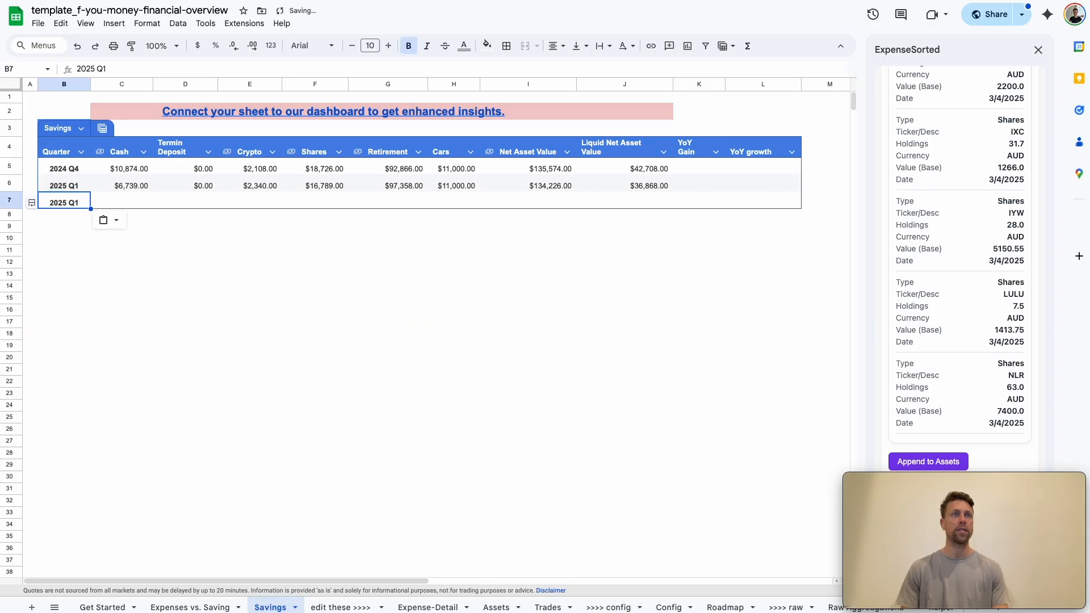
{"action": "key", "text": "Return"}
Fill the 2025 Q1 formulas from Cash through Liquid Net Asset Value down into the 2025 Q2 row
{"action": "key", "text": "Up"}
{"action": "key", "text": "Right"}
{"action": "key", "text": "Up"}
{"action": "key", "text": "ctrl+shift+Right"}
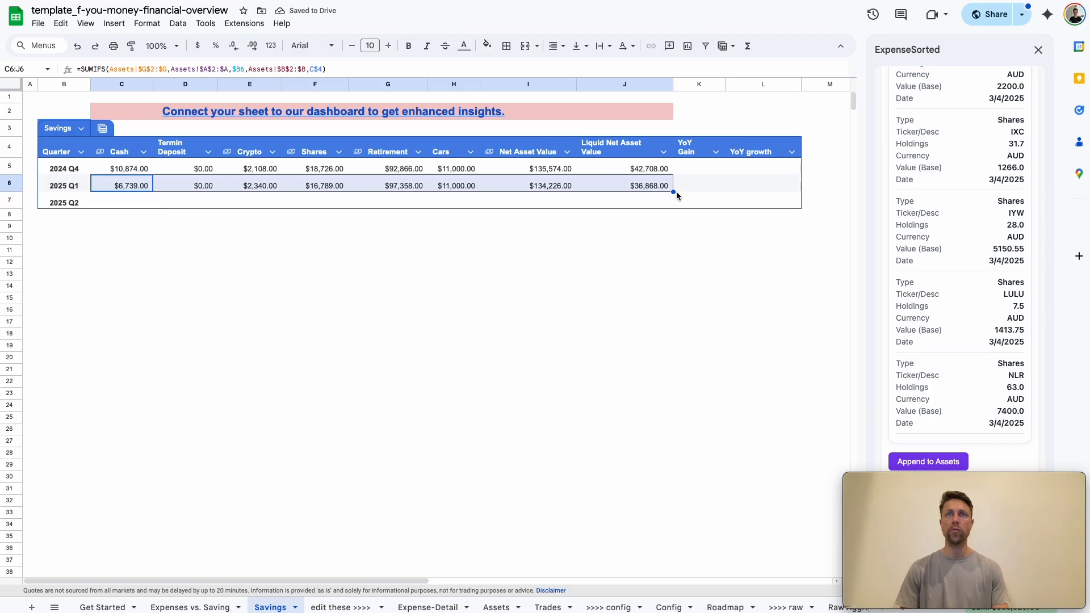
{"action": "left_click_drag", "start_coordinate": [673, 191], "coordinate": [672, 207]}
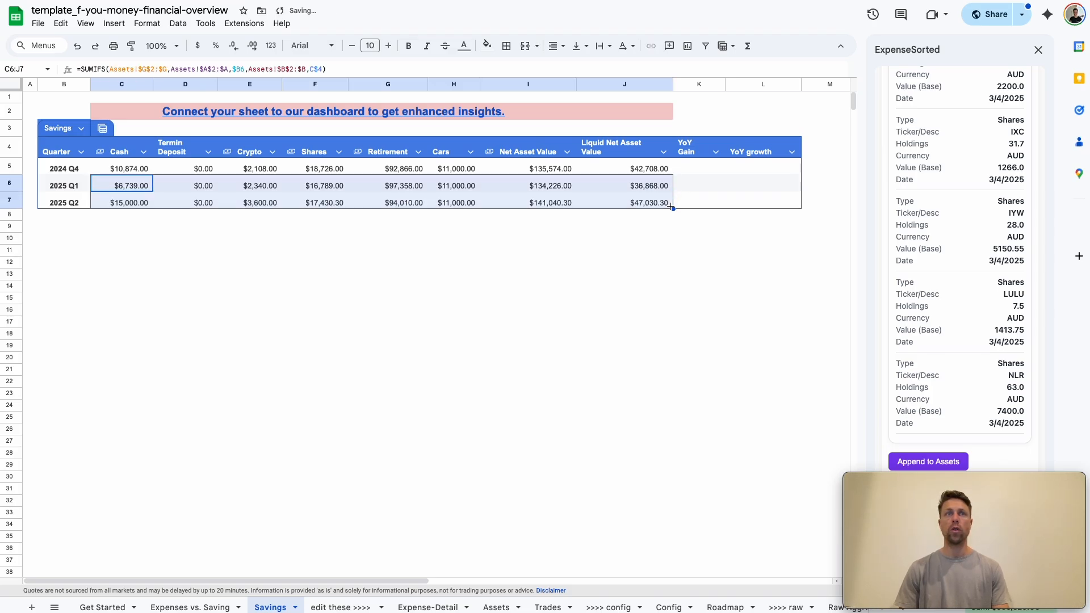
Examine the 2025 Q2 cash, crypto, shares, retirement and net asset value figures against the earlier quarters
{"action": "left_click", "coordinate": [368, 251]}
{"action": "left_click", "coordinate": [167, 203]}
{"action": "key", "text": "Left"}
{"action": "key", "text": "Right"}
{"action": "key", "text": "Right"}
{"action": "key", "text": "Left"}
{"action": "key", "text": "Left"}
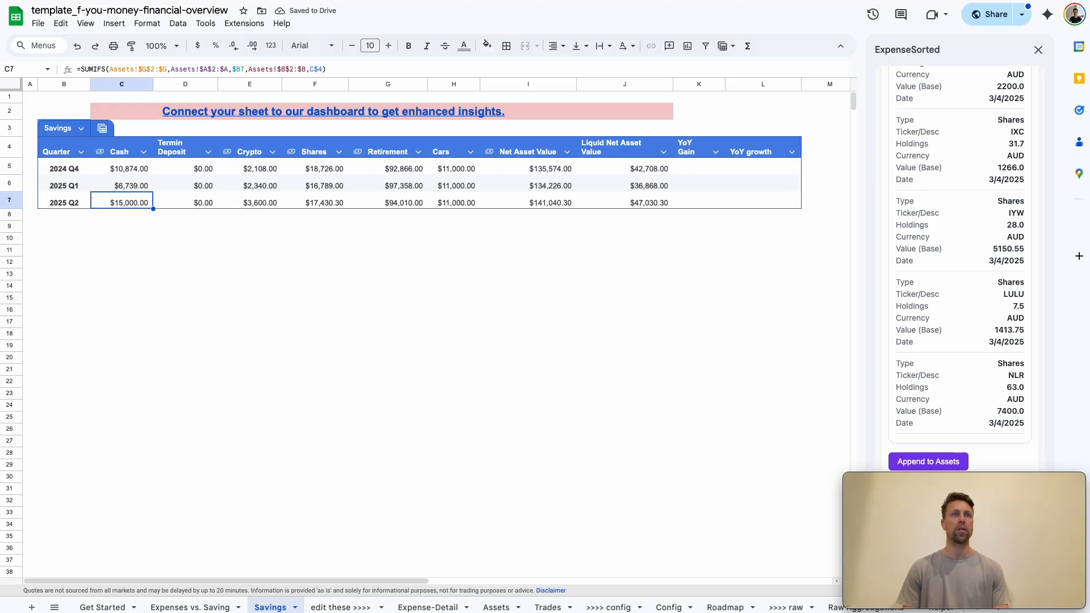
{"action": "key", "text": "Right"}
{"action": "key", "text": "Right"}
{"action": "key", "text": "Right"}
{"action": "key", "text": "Right"}
{"action": "key", "text": "Left"}
{"action": "key", "text": "Up"}
{"action": "key", "text": "Down"}
{"action": "key", "text": "Right"}
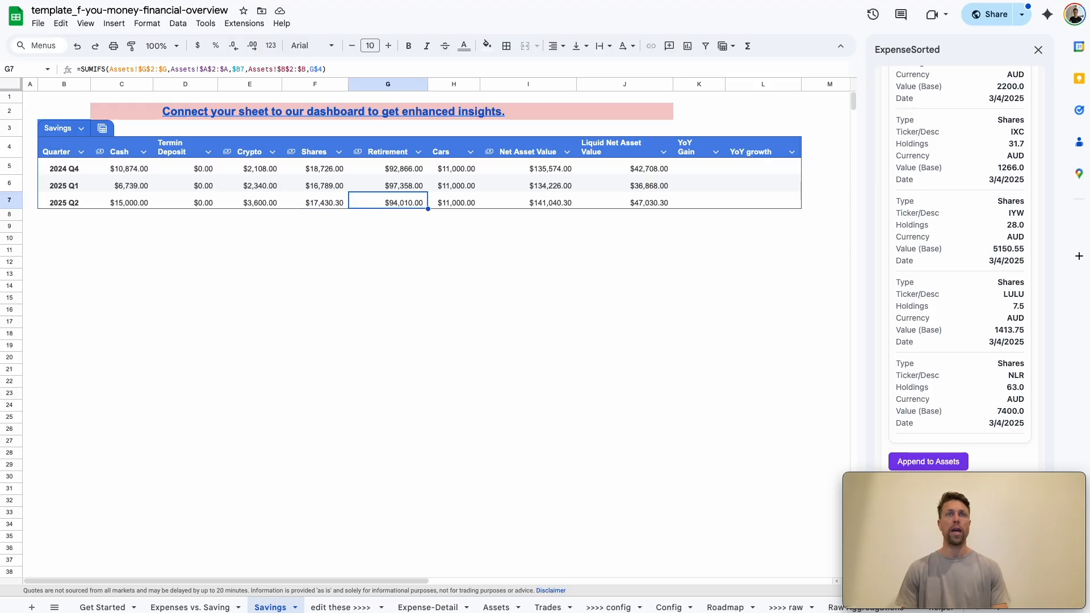
{"action": "key", "text": "Up"}
{"action": "key", "text": "Up"}
{"action": "key", "text": "Down"}
{"action": "key", "text": "Down"}
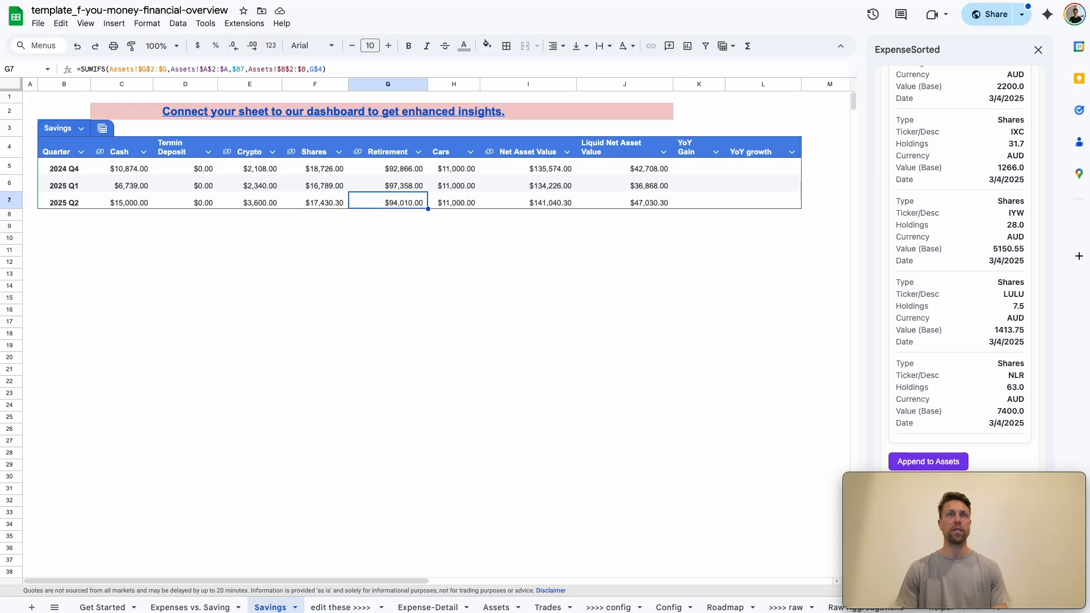
{"action": "key", "text": "Right"}
{"action": "key", "text": "Right"}
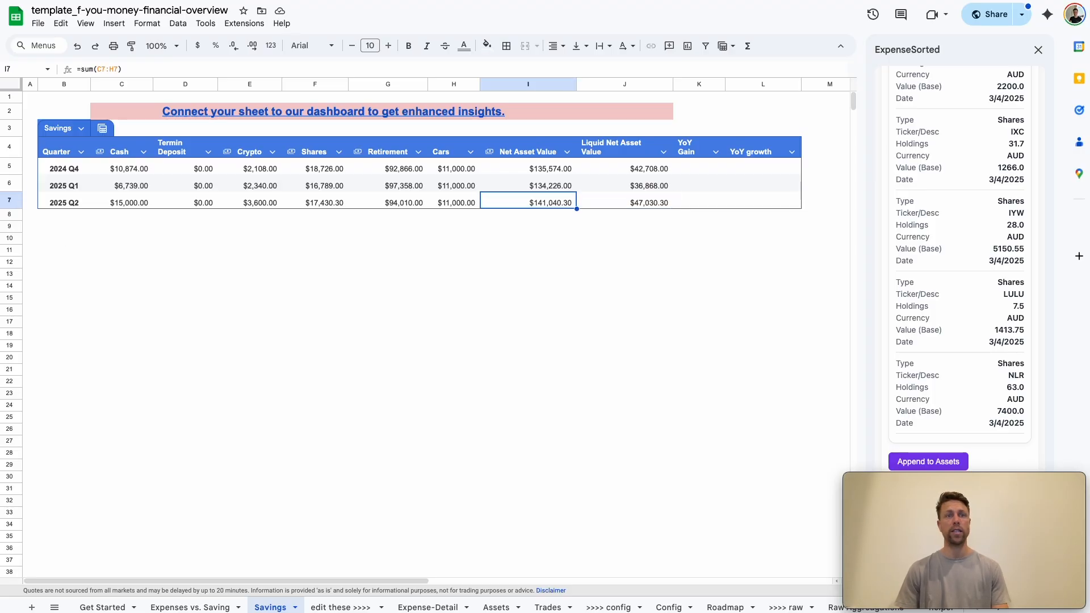
Check the asset charts on the Expenses vs. Saving sheet, and review the Trades sheet alongside the processed IBKR report
{"action": "left_click", "coordinate": [191, 607]}
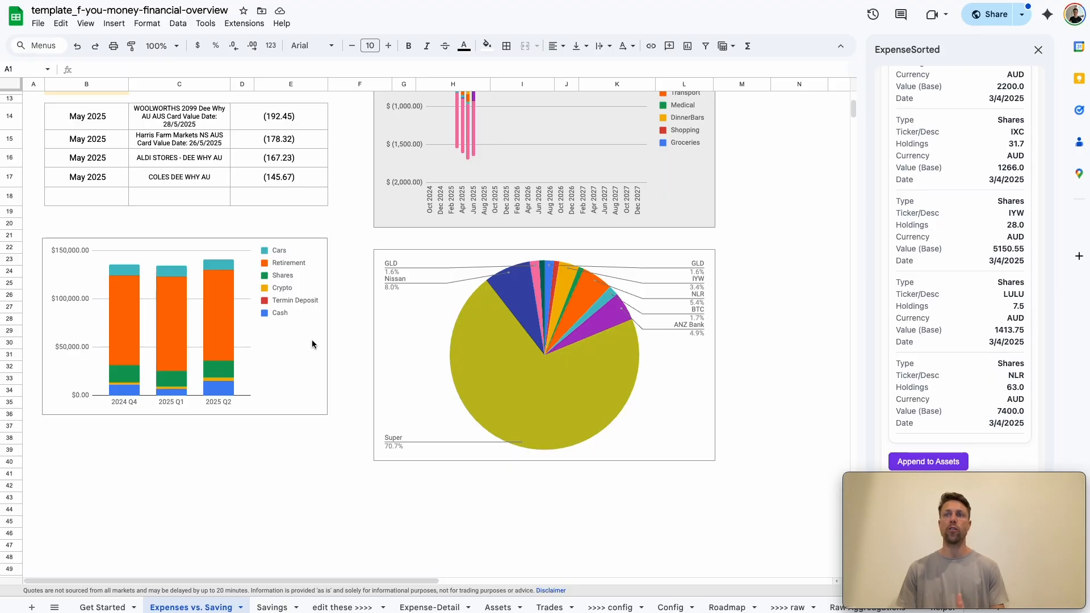
{"action": "left_click", "coordinate": [553, 609]}
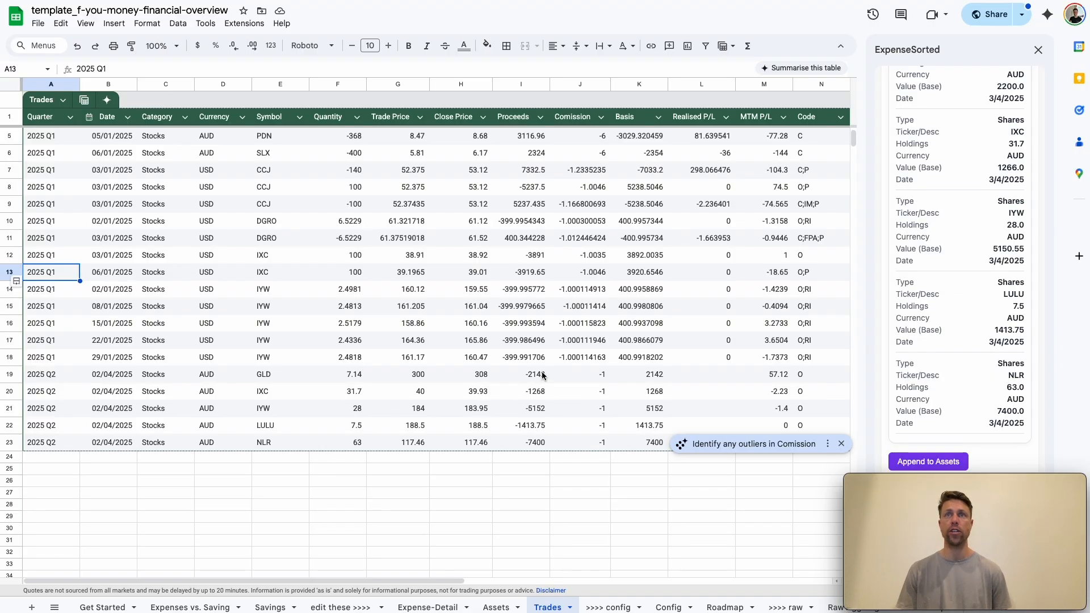
{"action": "scroll", "coordinate": [543, 375], "scroll_direction": "up", "scroll_amount": 1}
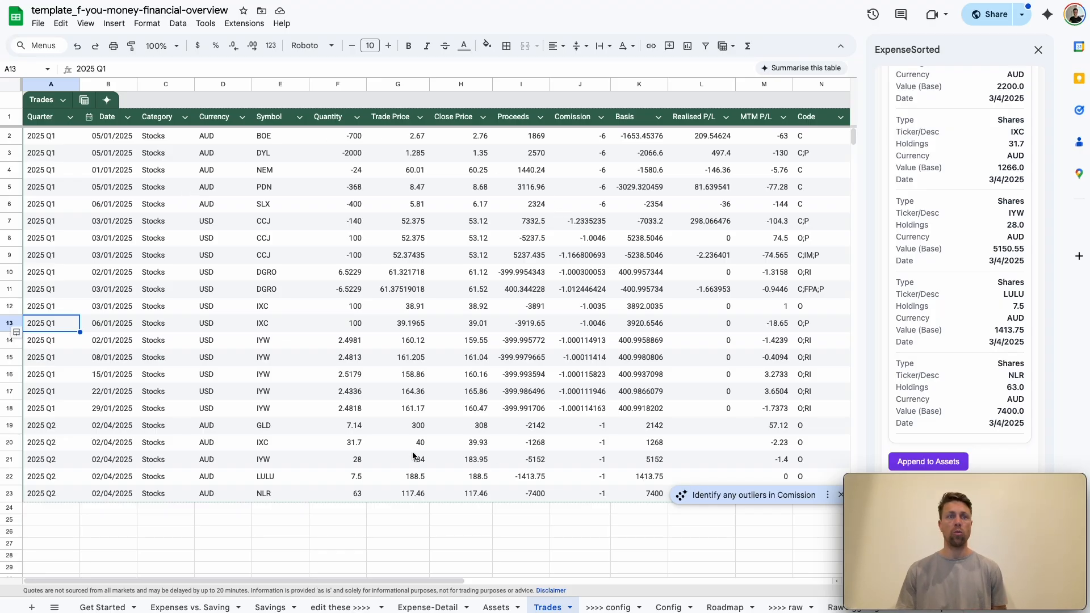
{"action": "scroll", "coordinate": [1019, 329], "scroll_direction": "up", "scroll_amount": 15}
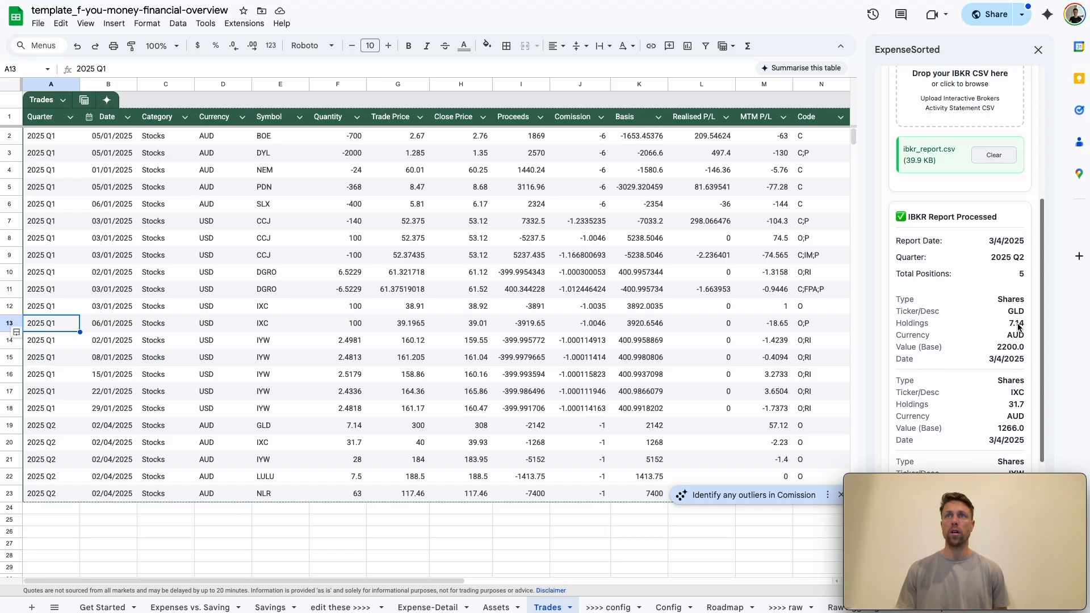